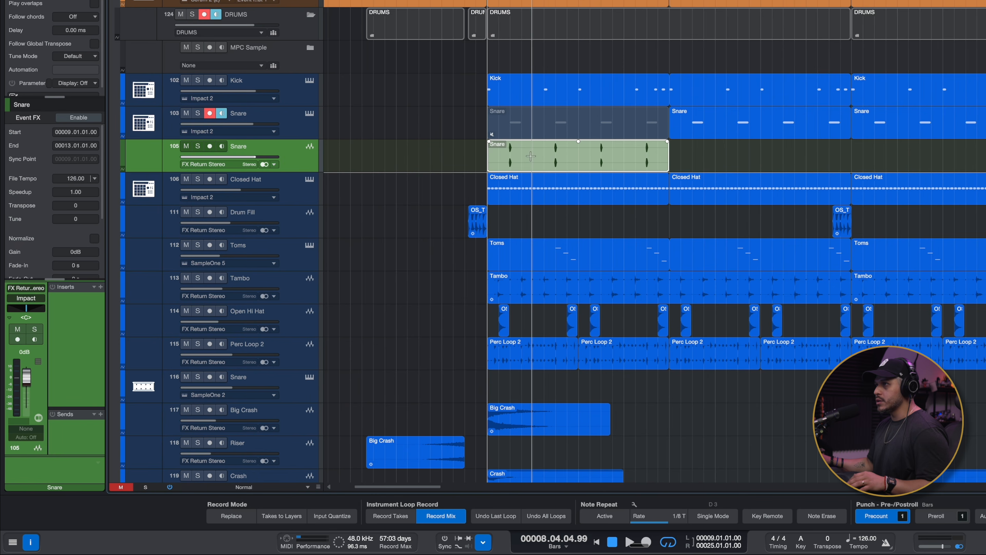
Step: Split the Snare audio event in the Chorus so that its second hit becomes a separate event
click(589, 156)
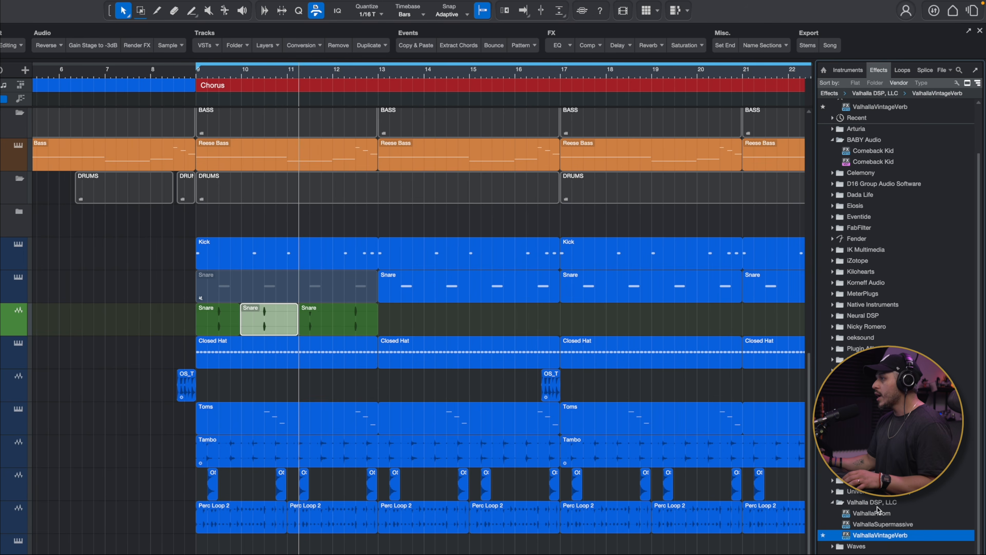
Step: Add ValhallaVintageVerb as a channel effect on the whole Snare audio track and close the plug-in window
drag(880, 481, 205, 318)
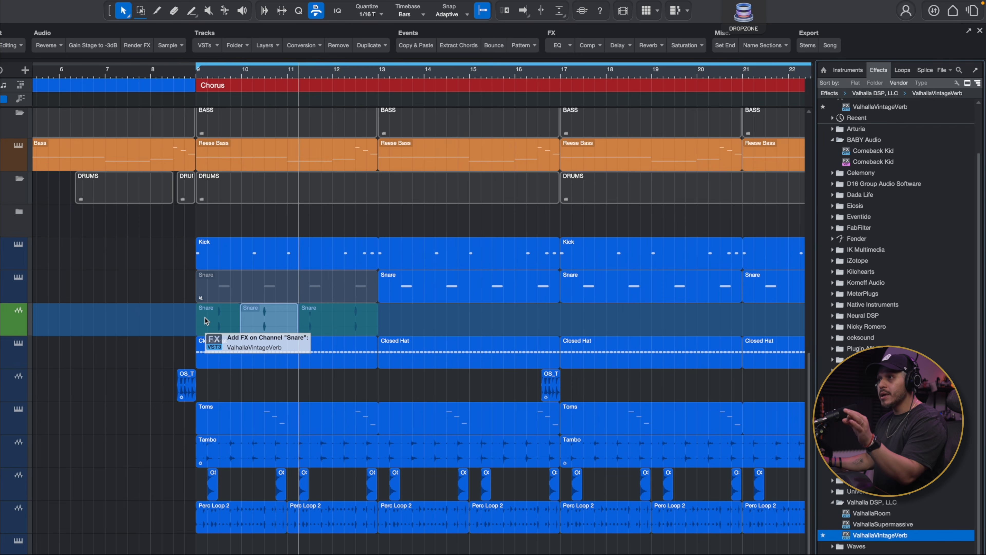
drag(205, 317, 205, 318)
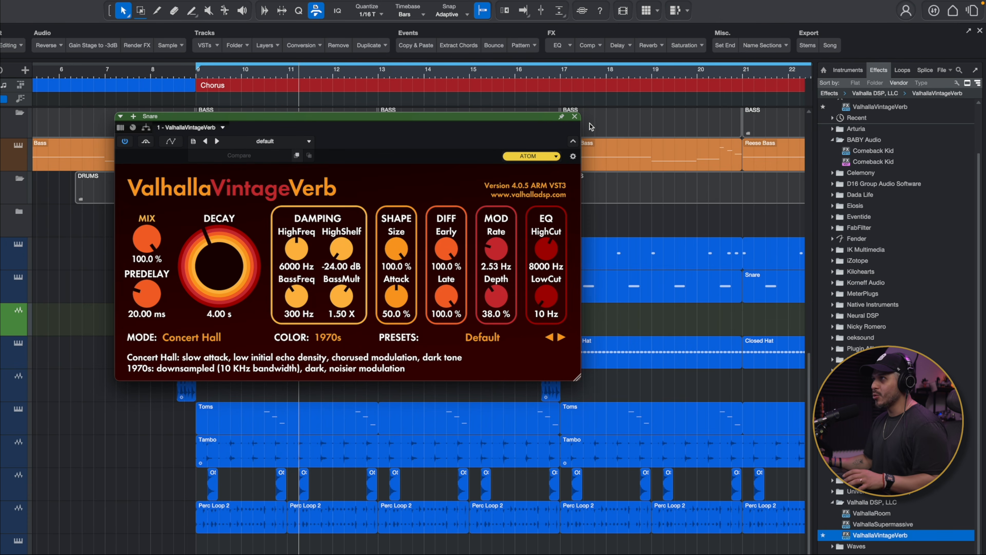
click(575, 116)
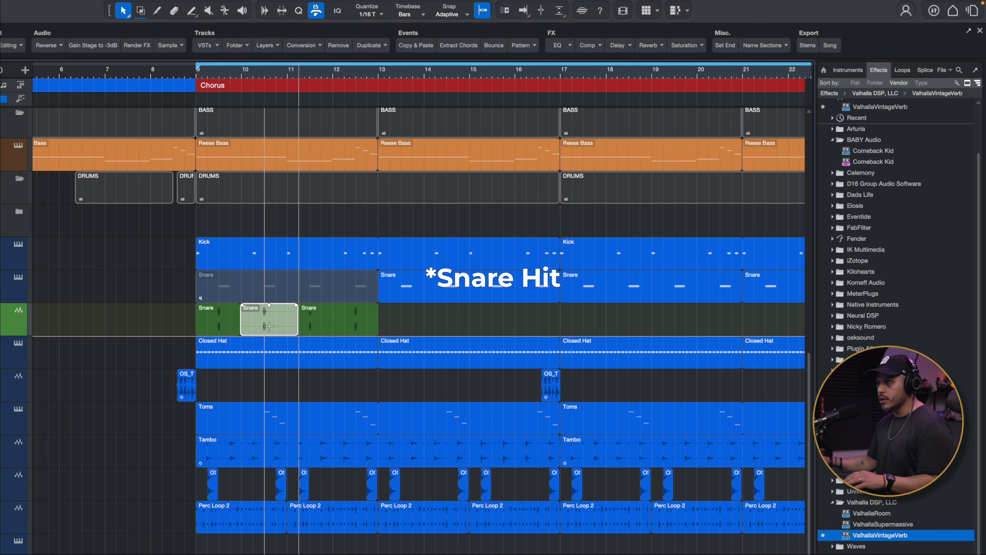
Step: Add ValhallaVintageVerb as an Event FX on only the isolated second Snare hit
drag(878, 540, 264, 324)
key(alt)
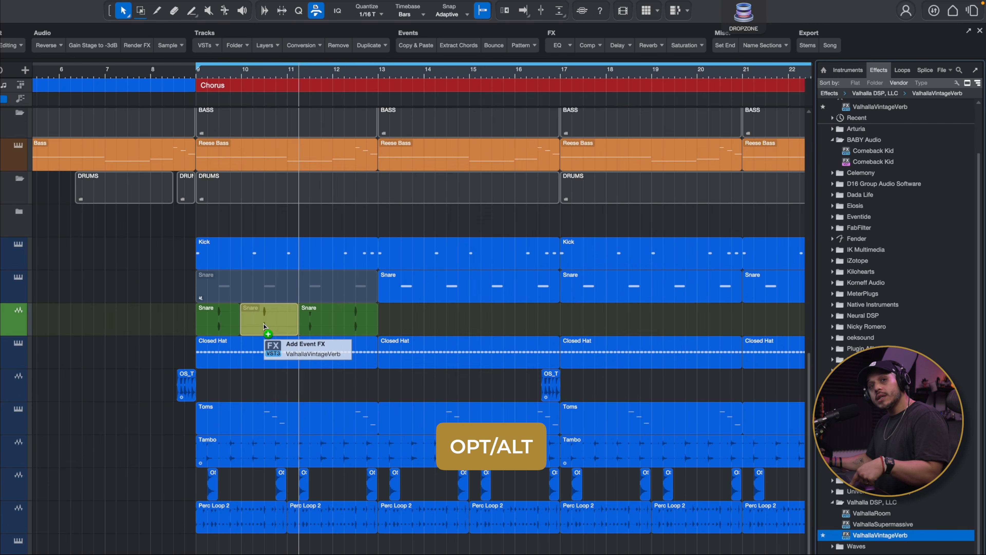
drag(264, 324, 264, 326)
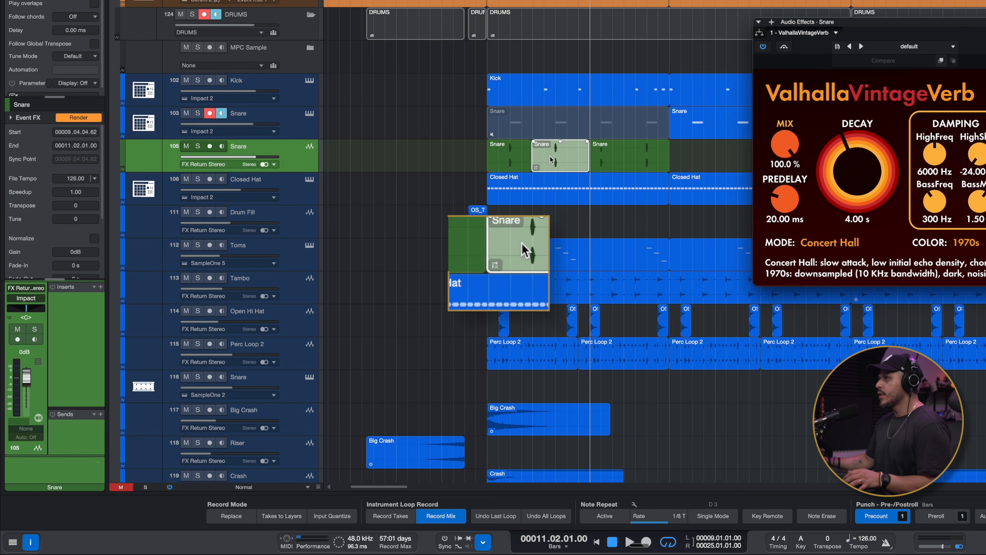
Step: Set the snare event's reverb to 29.1% mix, 1.51 s decay and the NOW color
drag(784, 144, 767, 224)
drag(840, 146, 837, 160)
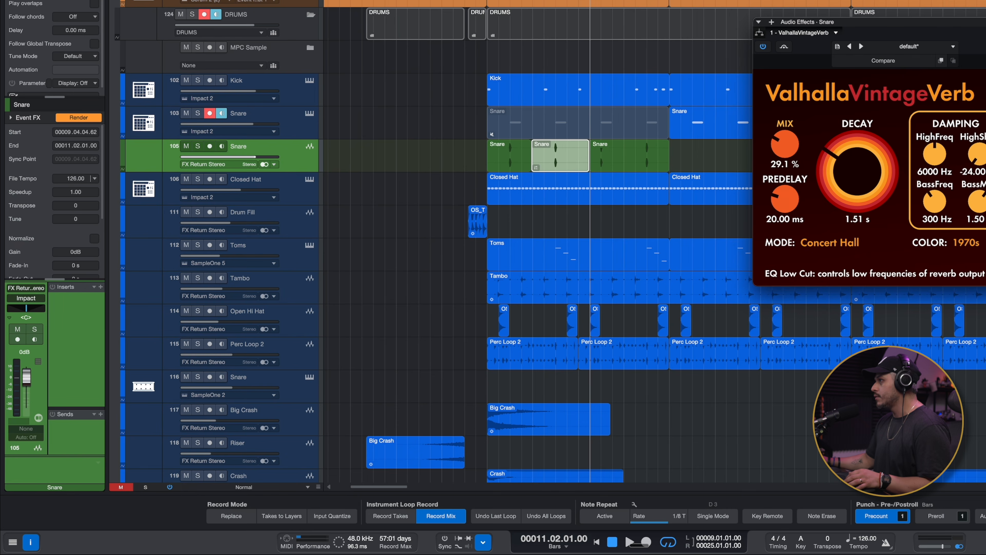
click(969, 243)
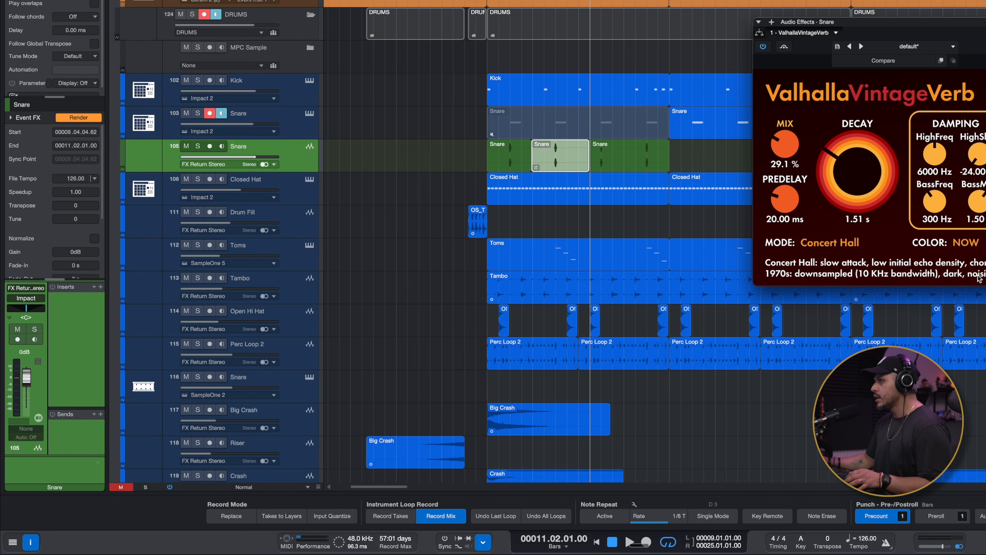
click(973, 279)
Step: Solo the Snare audio track and play back the hit with its reverb
click(197, 147)
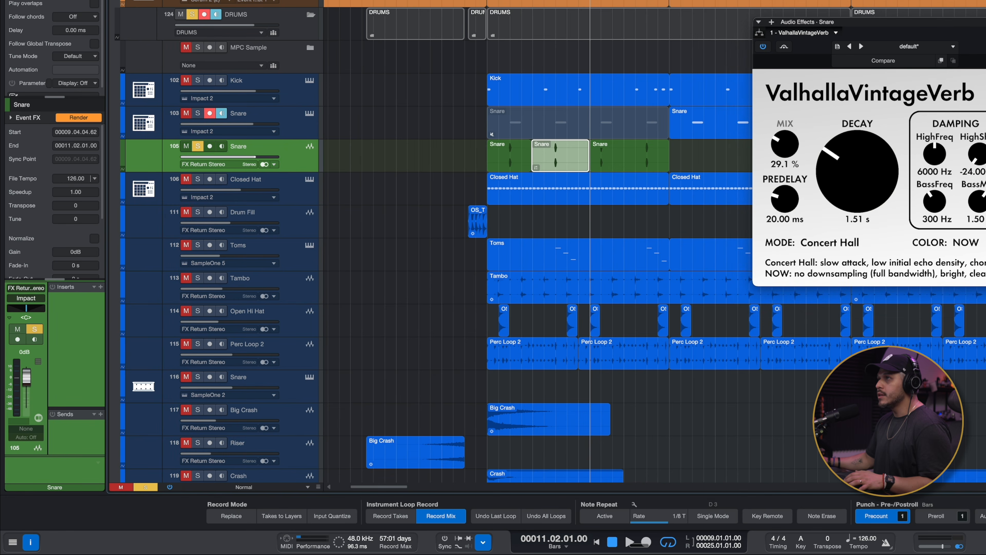
key(space)
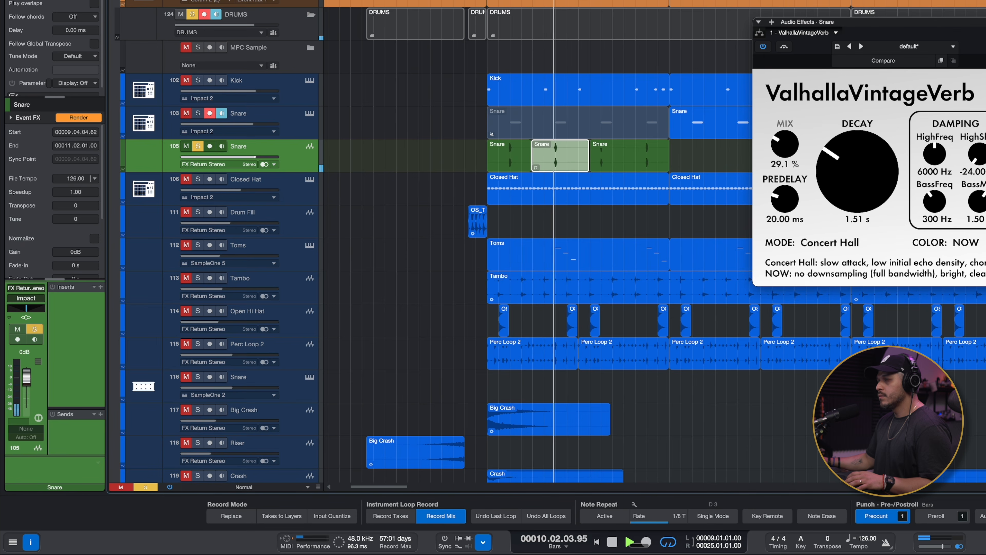
key(space)
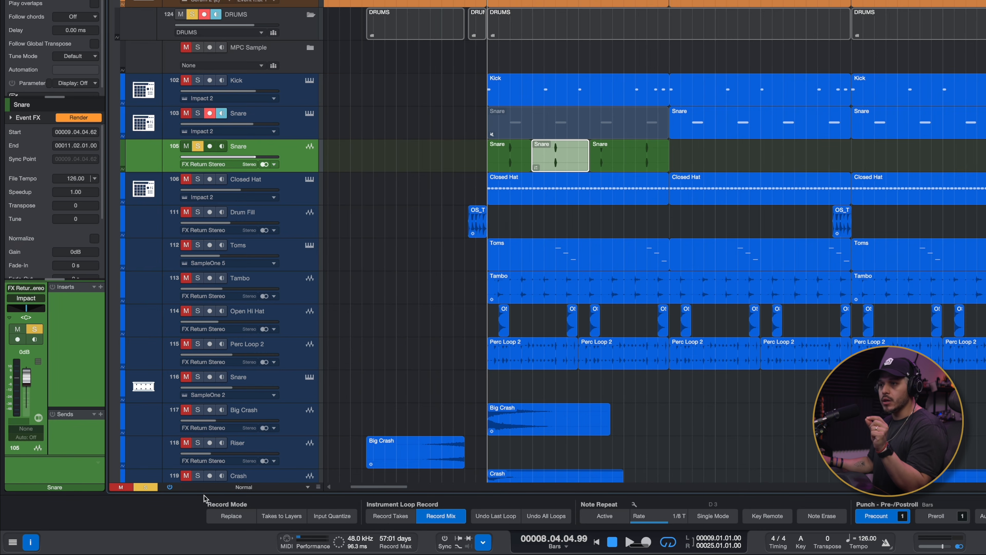
Step: Expand the Event FX settings of the snare event to view its inserts and render the effect
click(33, 545)
click(36, 545)
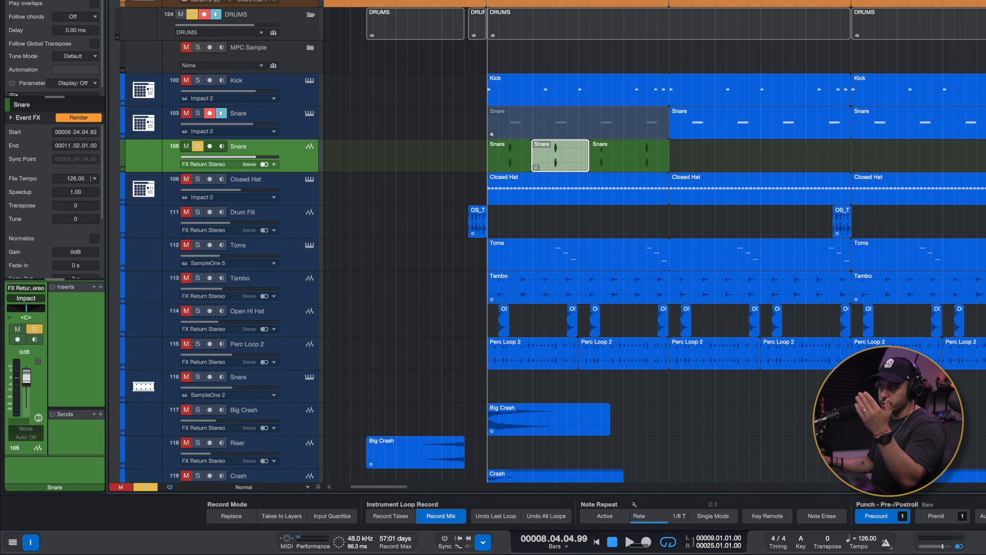
drag(49, 98, 53, 106)
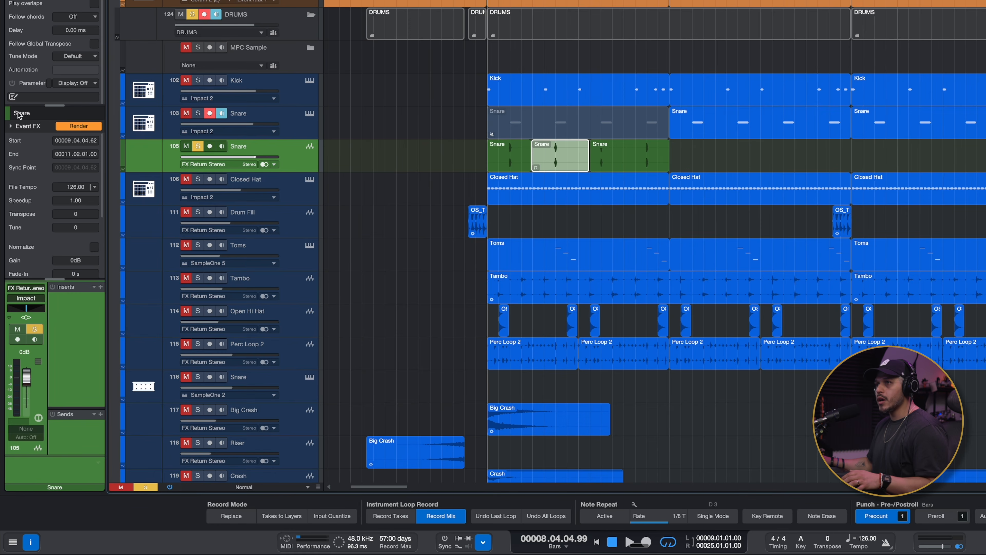
click(11, 126)
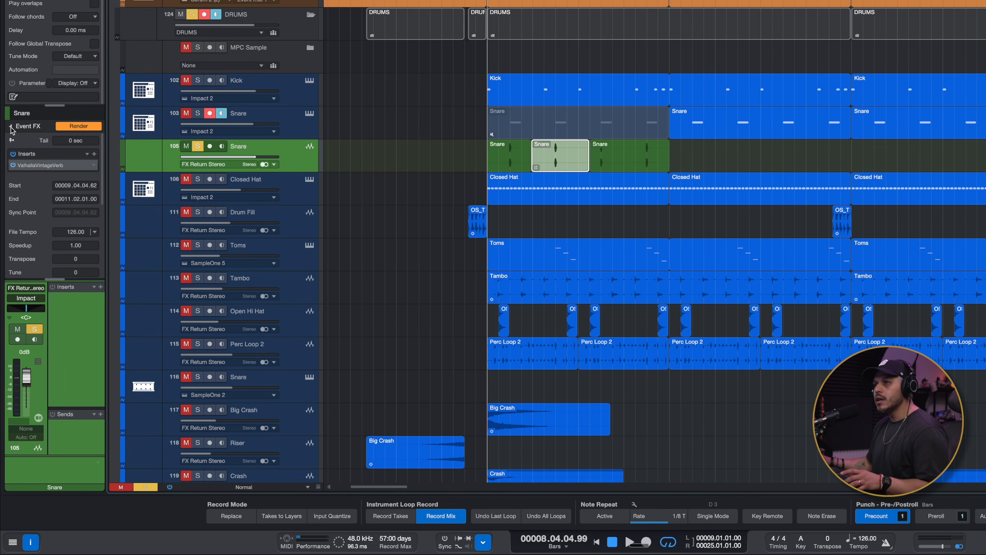
click(95, 155)
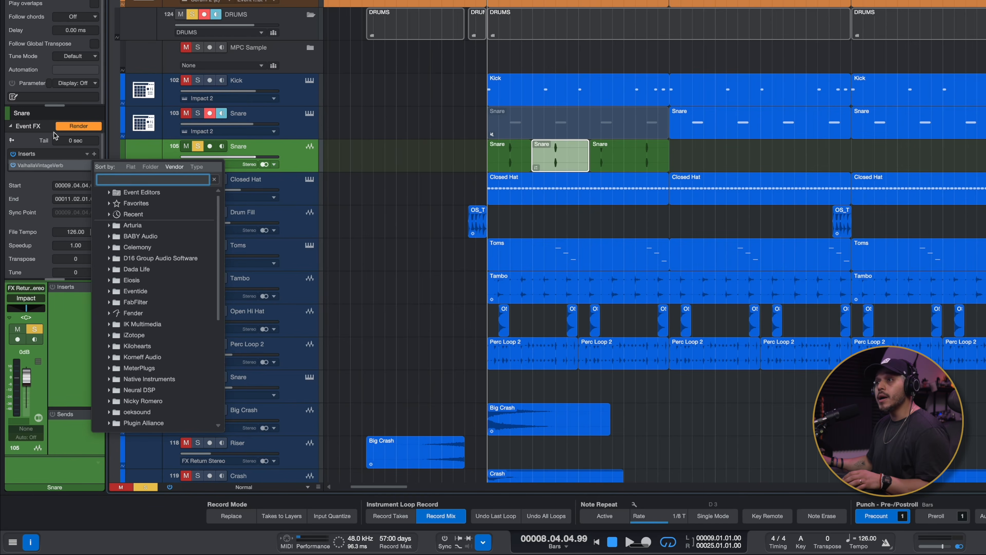
click(46, 124)
click(73, 125)
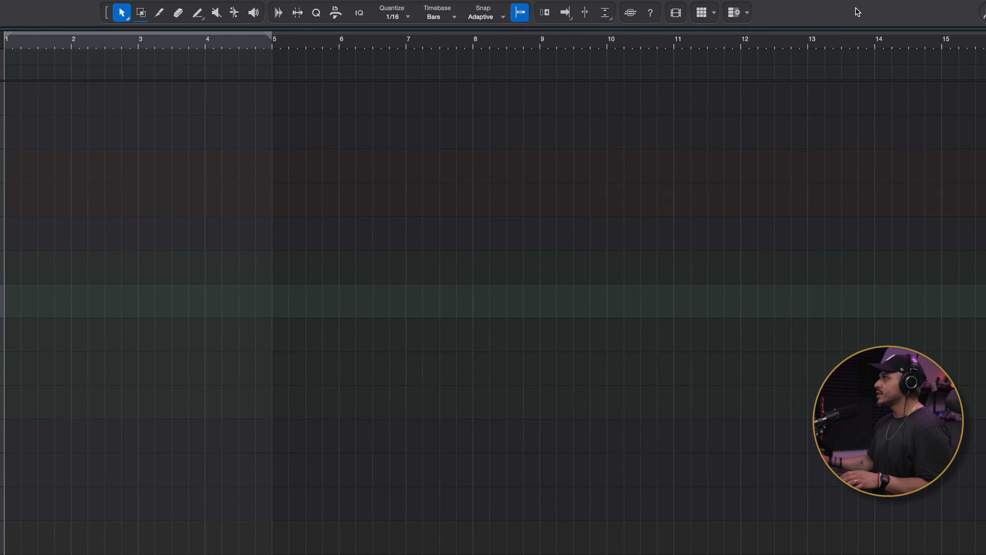
Step: Customize the toolbar by hiding Info View and Video Player
right_click(826, 17)
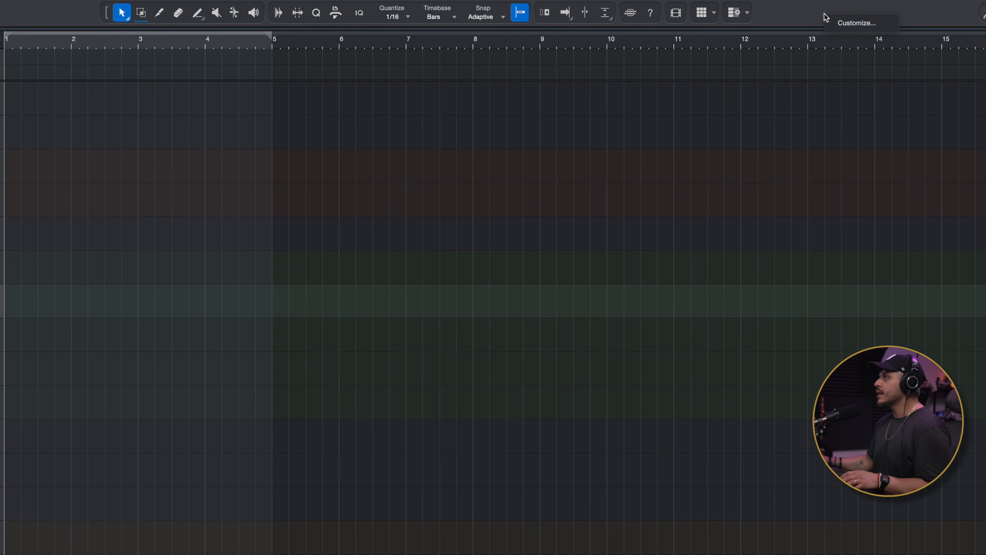
click(856, 24)
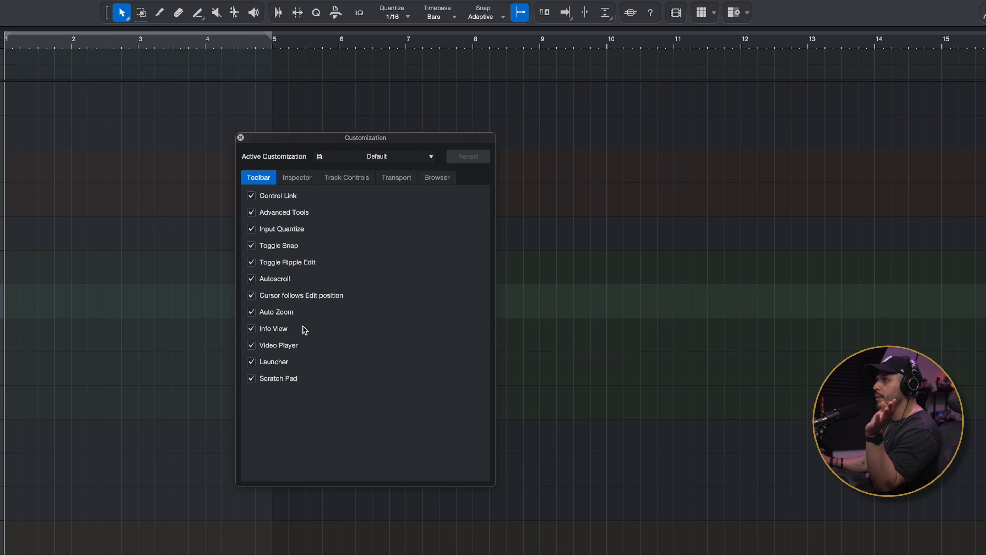
click(251, 328)
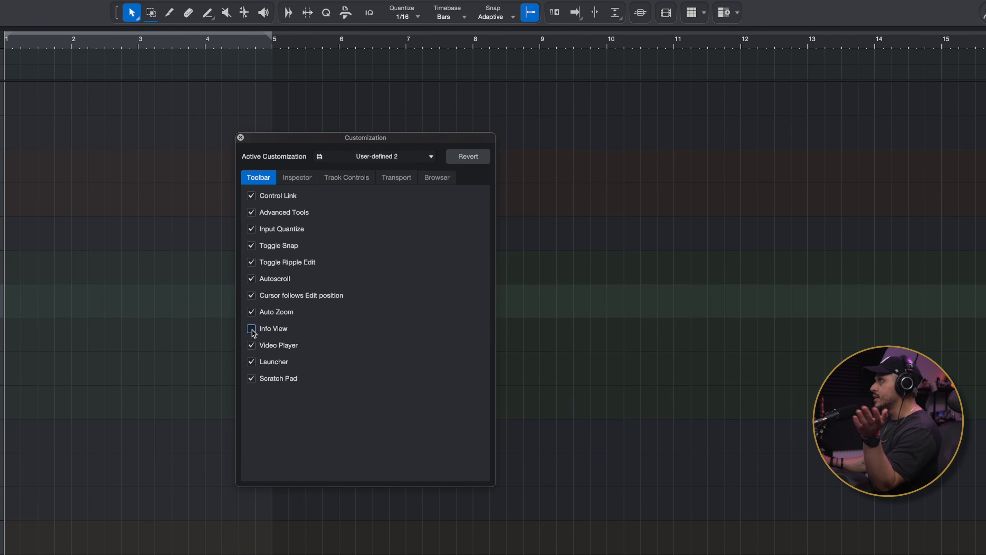
click(251, 345)
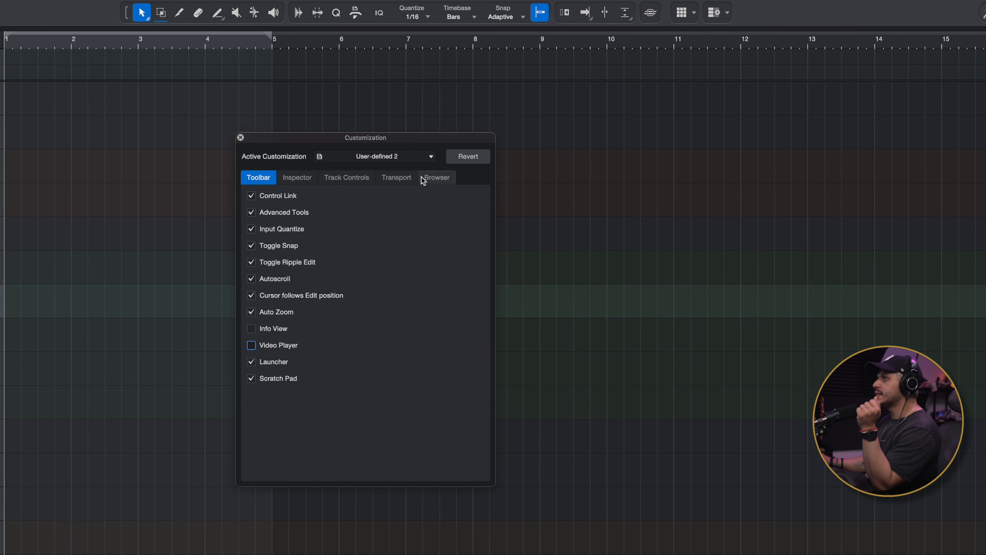
Step: Show the browser and customize it by hiding Splice and Cloud
click(435, 178)
key(F5)
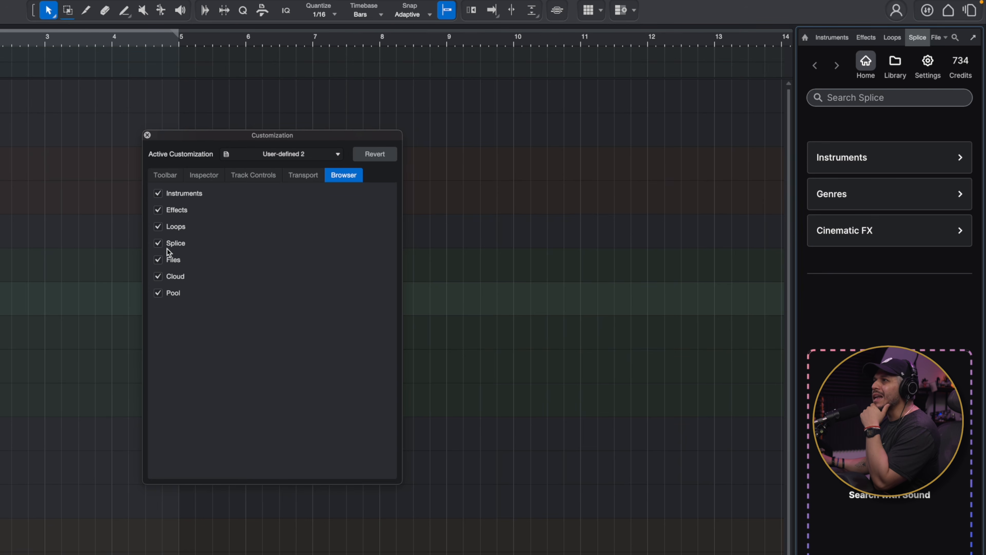
click(158, 244)
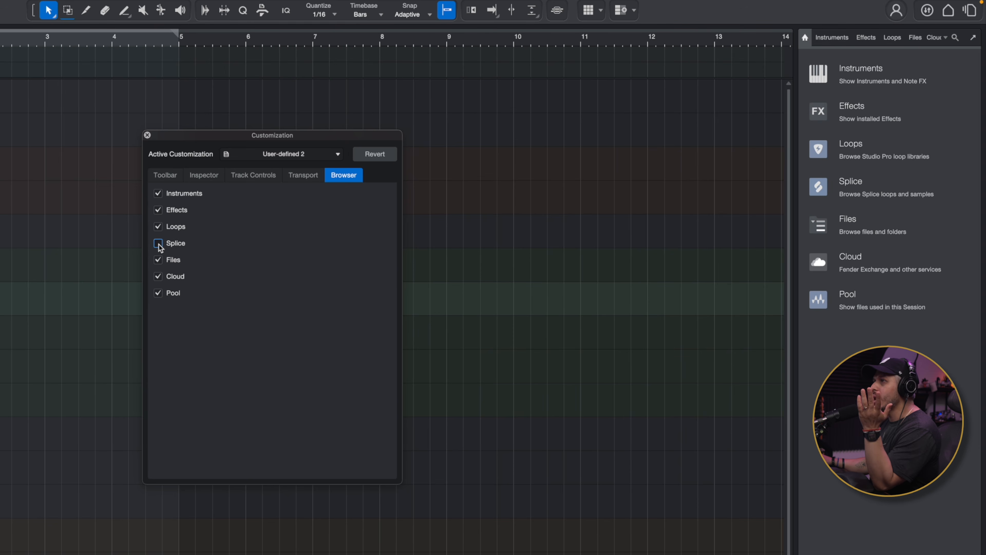
click(158, 276)
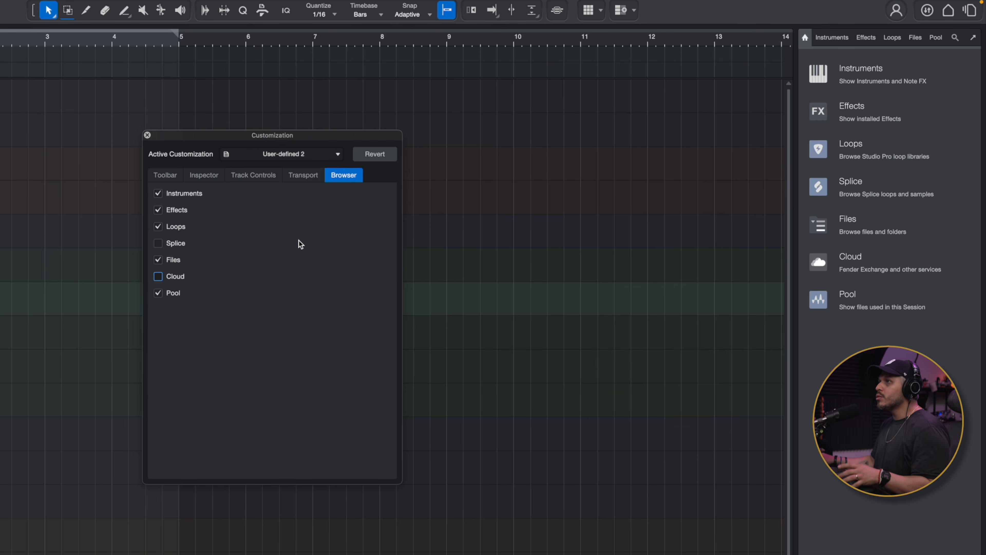
click(272, 176)
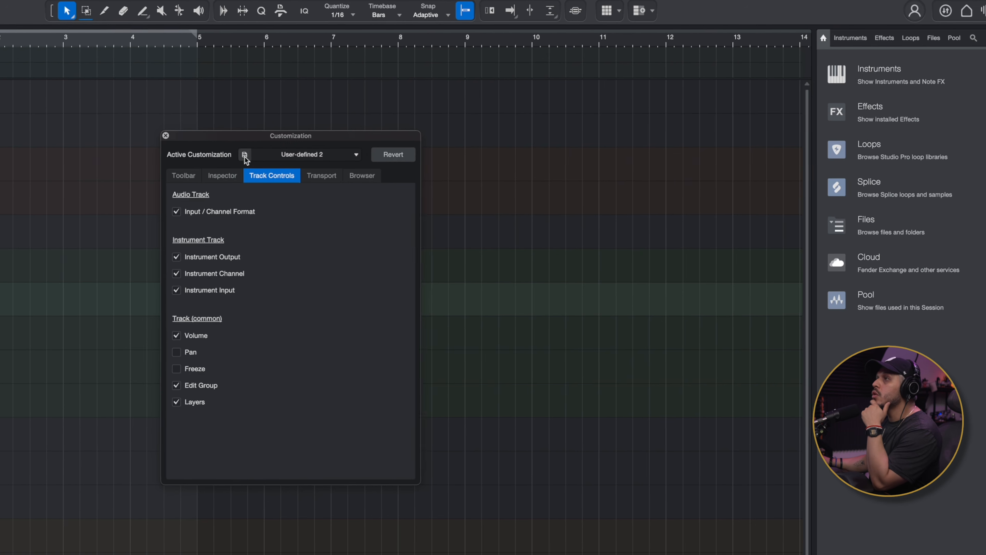
click(226, 155)
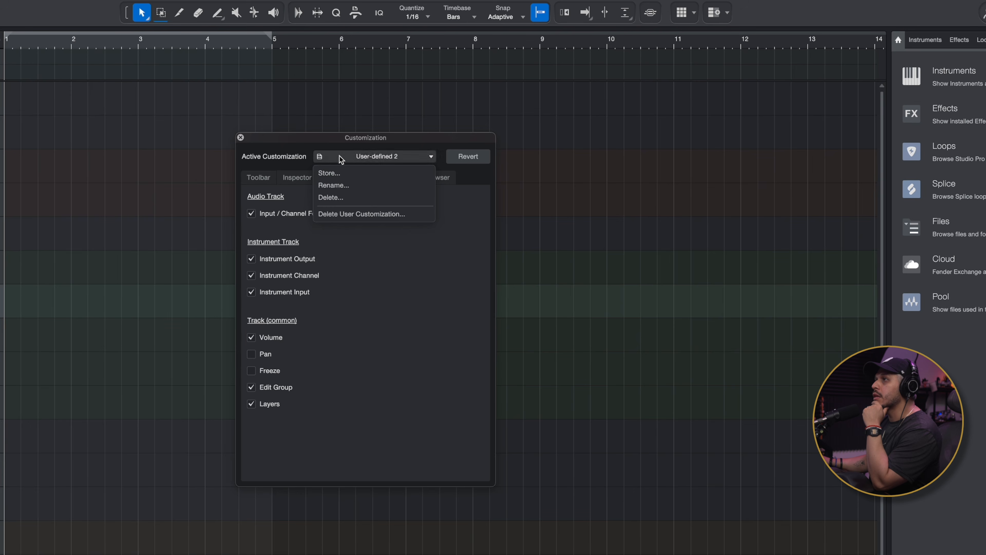
click(347, 176)
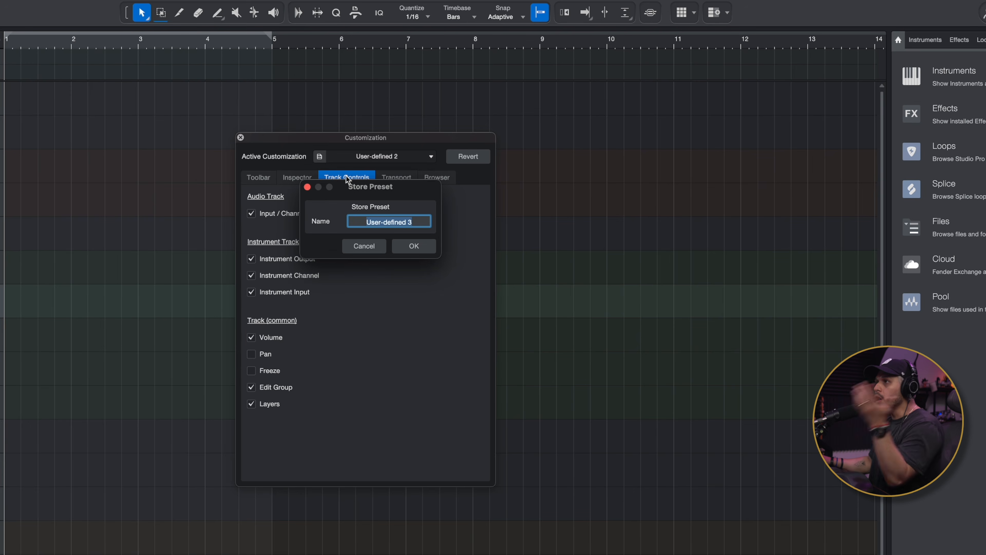
click(368, 252)
Step: Load the saved personal workflow customization and review its Toolbar, Inspector, Track Controls, Transport and Browser options
click(409, 159)
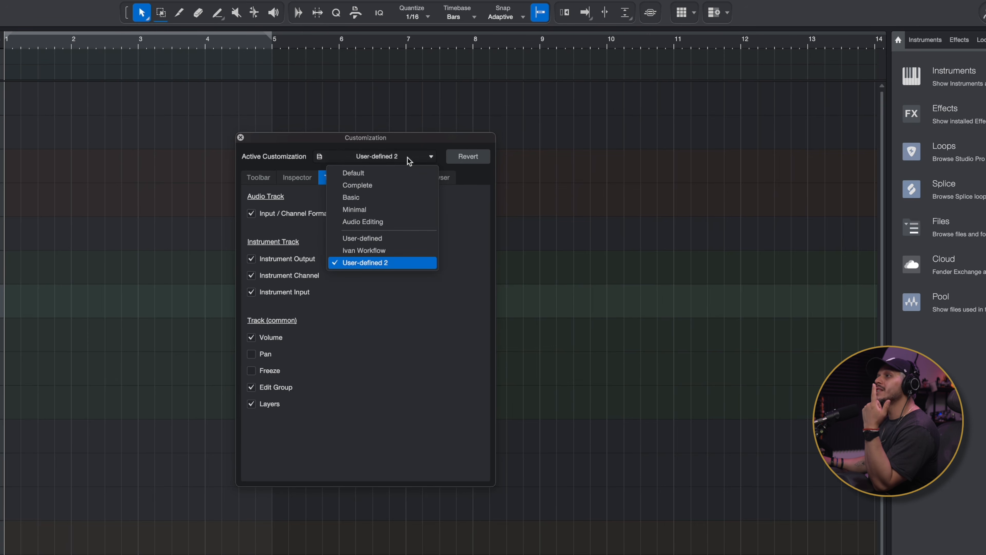
click(364, 251)
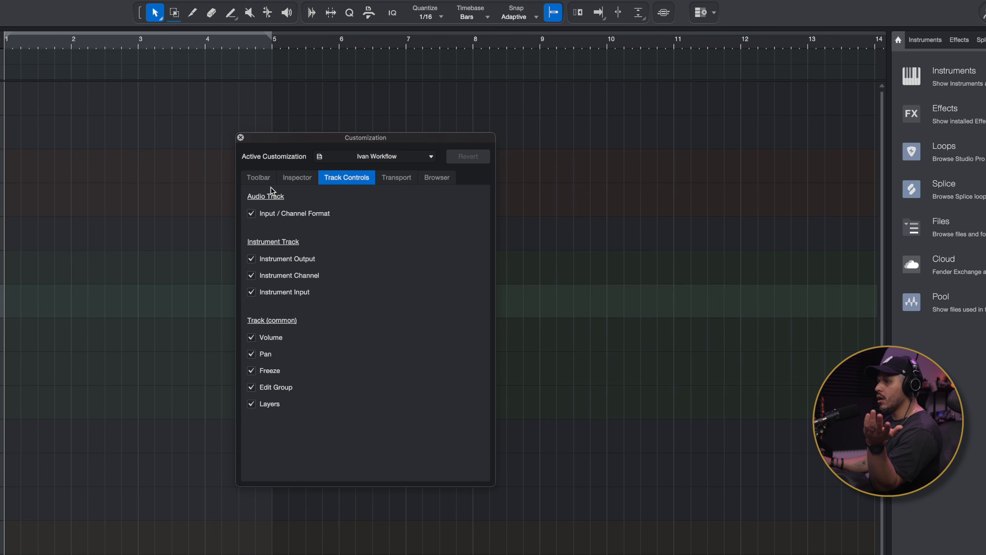
click(259, 178)
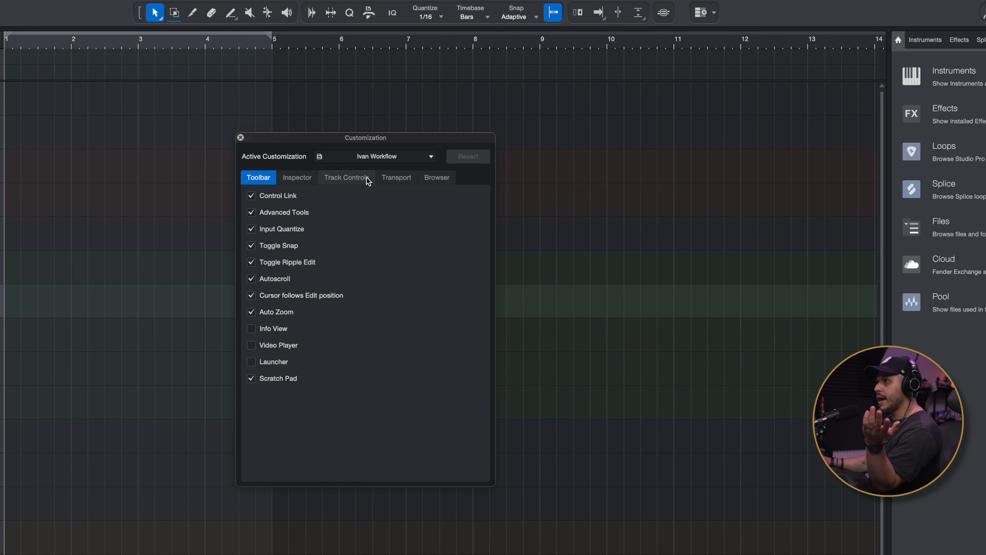
click(306, 179)
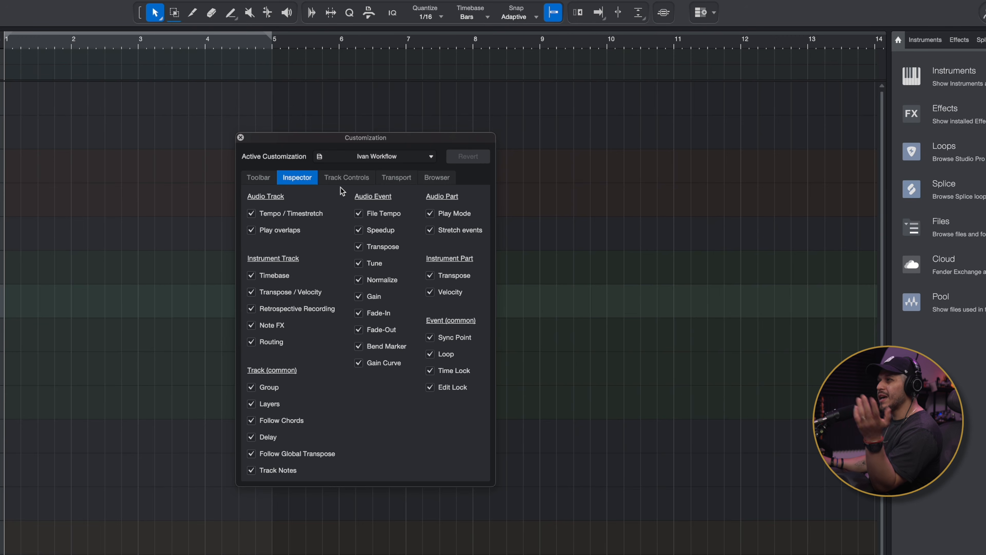
click(354, 180)
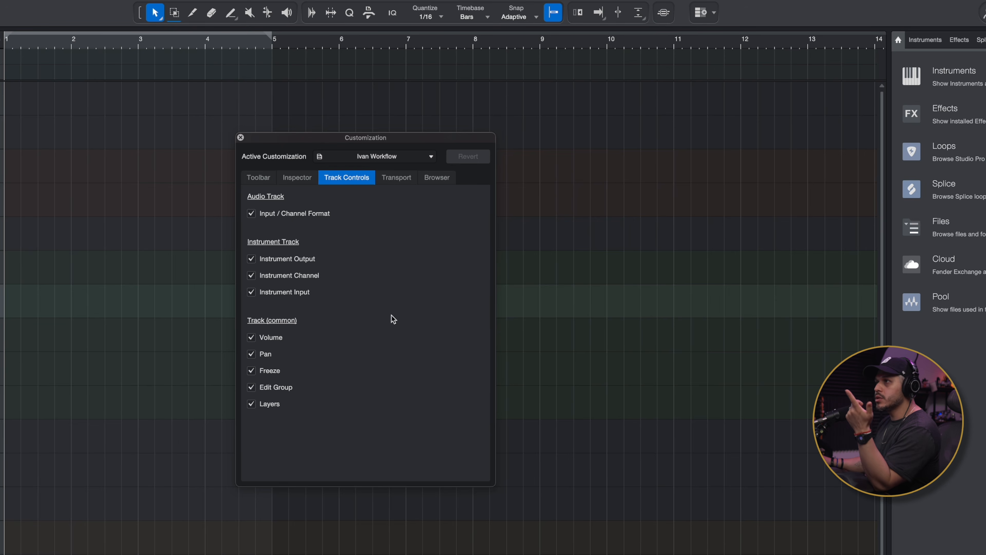
click(400, 179)
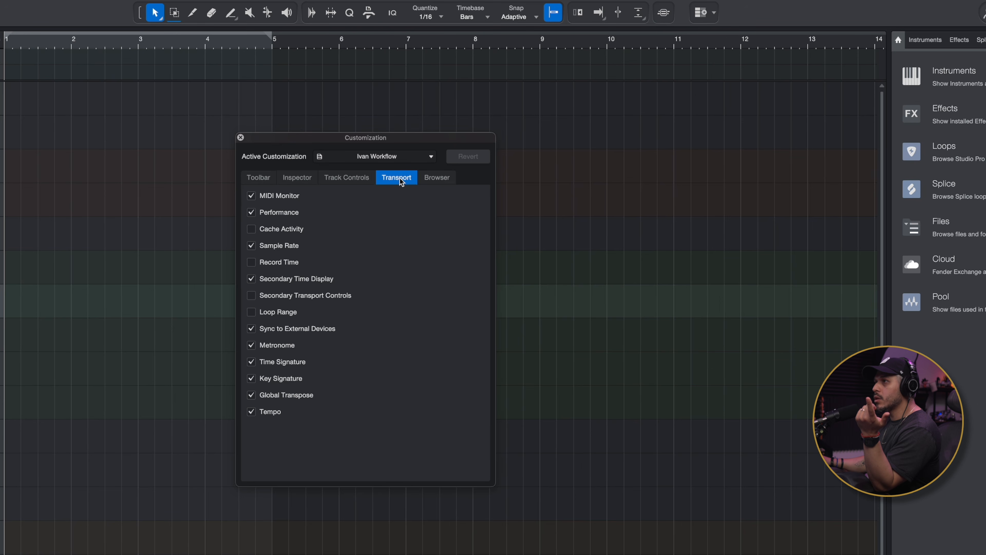
click(447, 180)
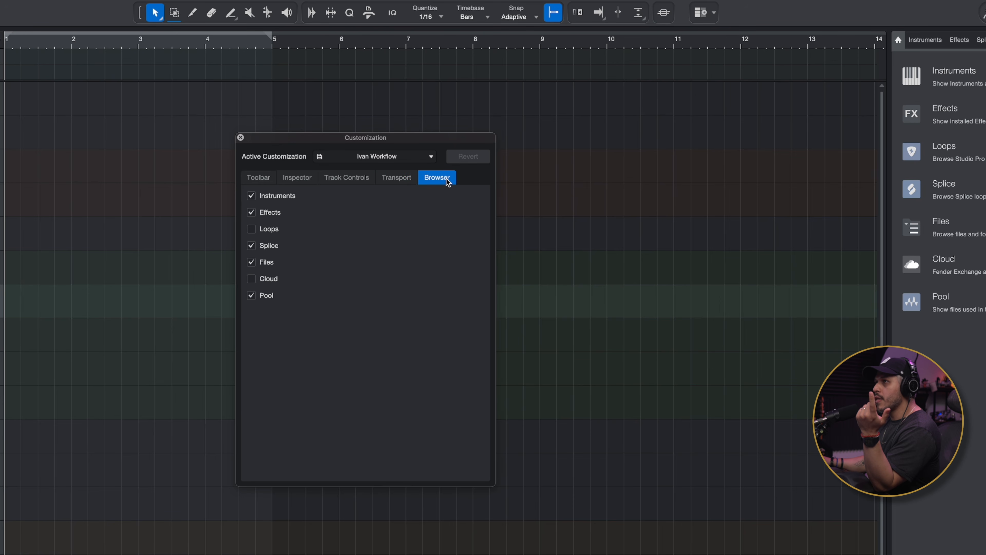